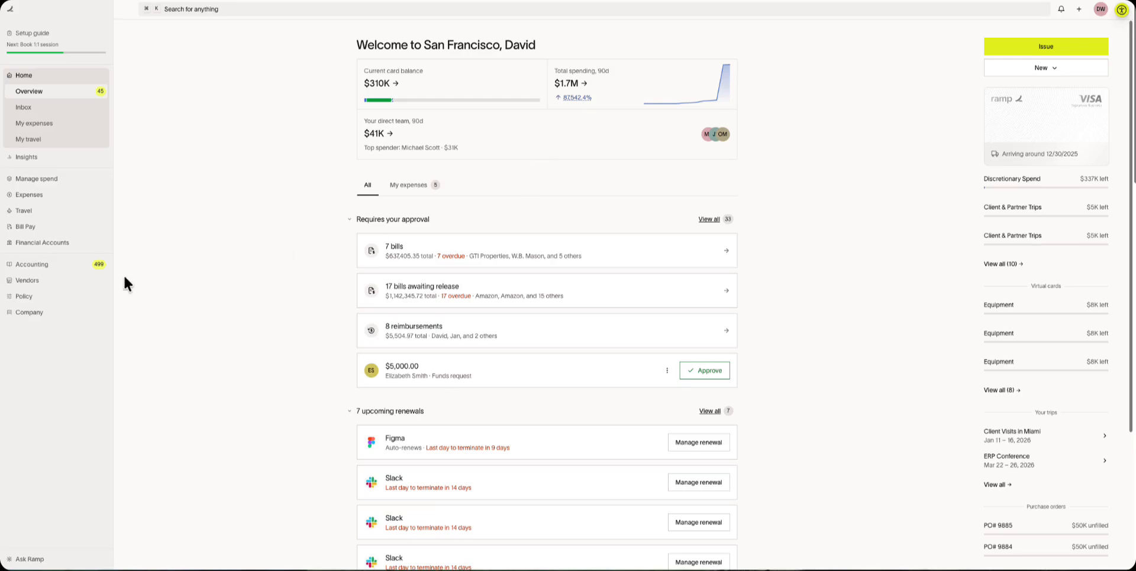
Open the General Expenses submission policy under Policy > Expense requirements for editing.
left_click(44, 300)
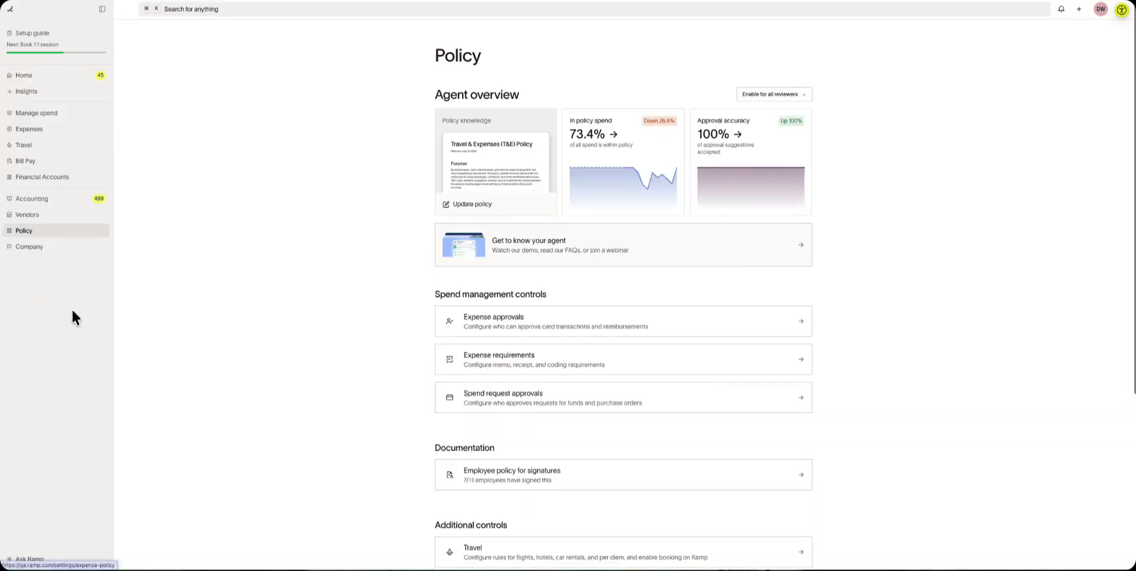
left_click(518, 367)
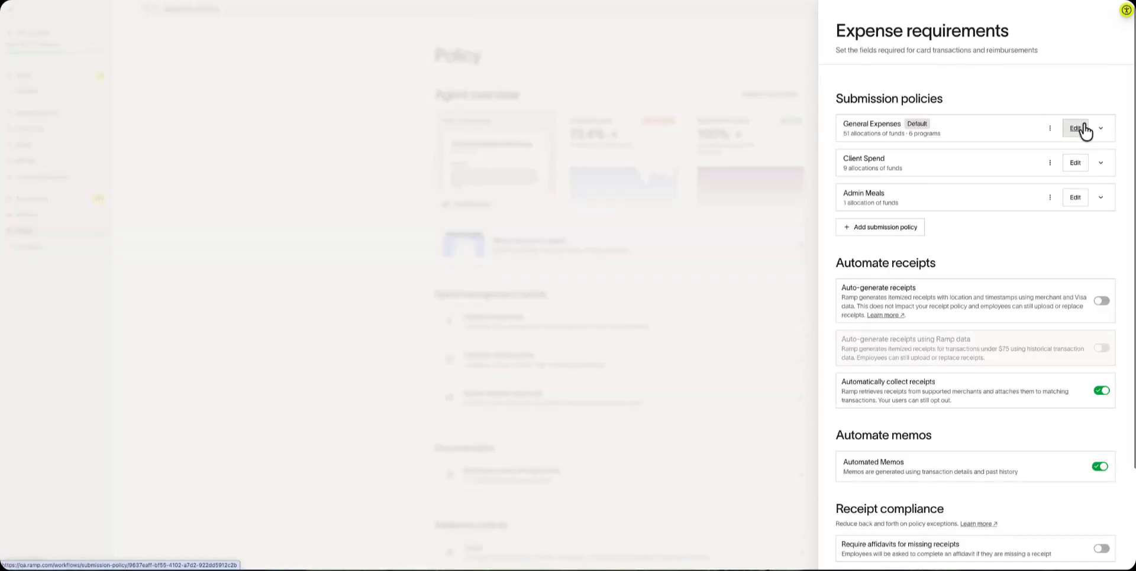
left_click(1074, 128)
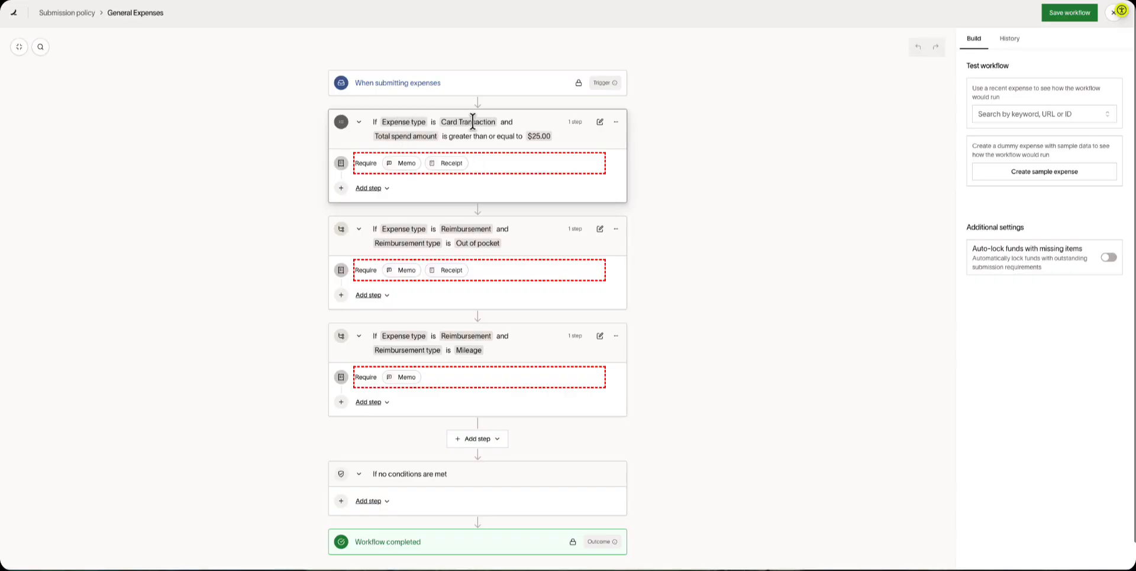
Add Accounting Category to the required fields for card transactions of $25.00 or more.
left_click(373, 163)
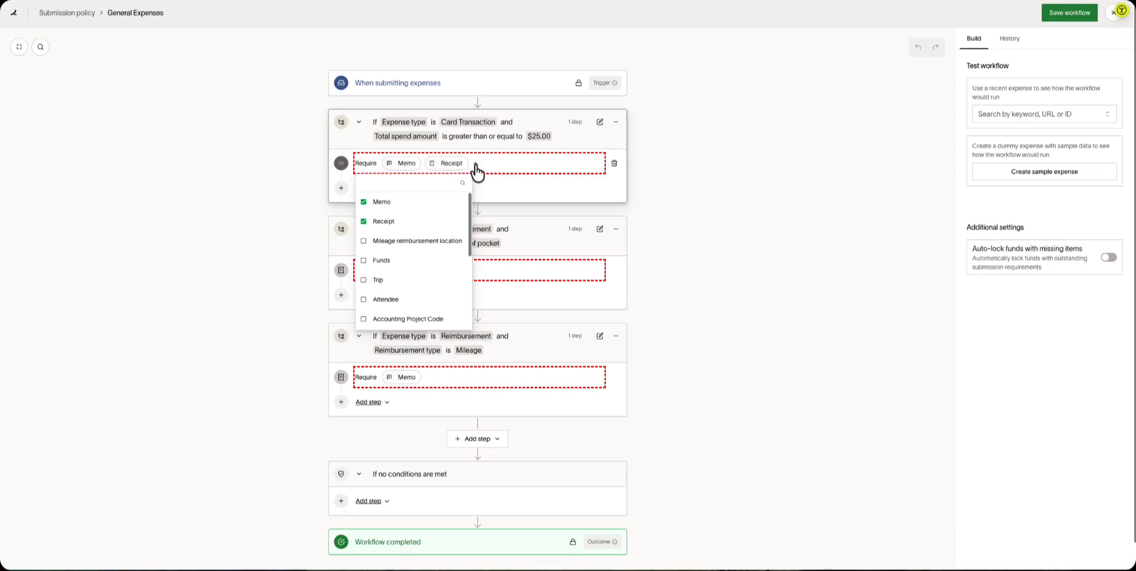
scroll(422, 275, "down", 4)
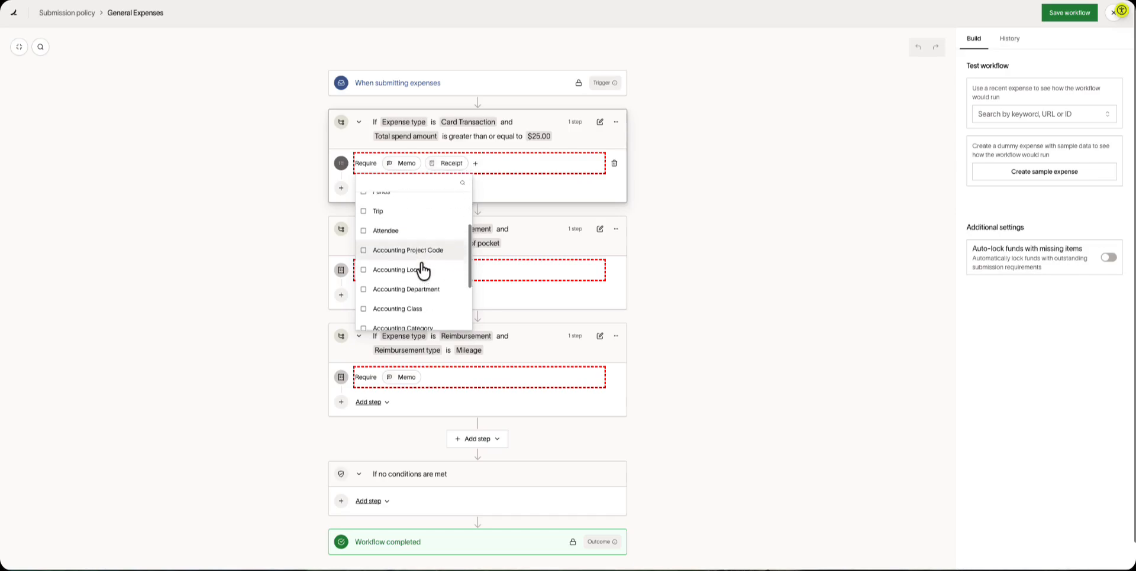
left_click(420, 322)
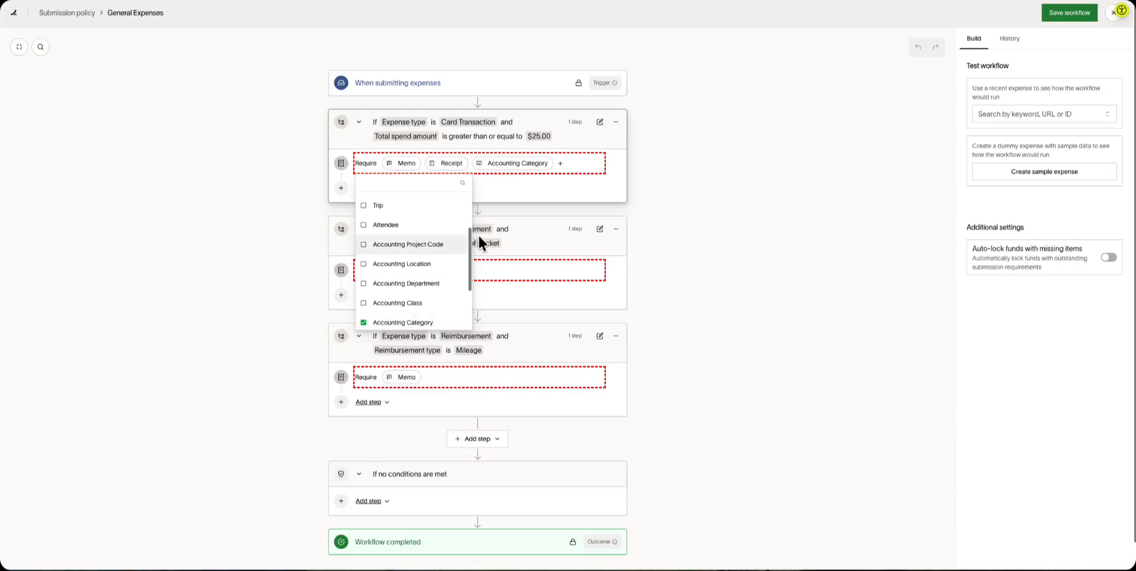
left_click(517, 191)
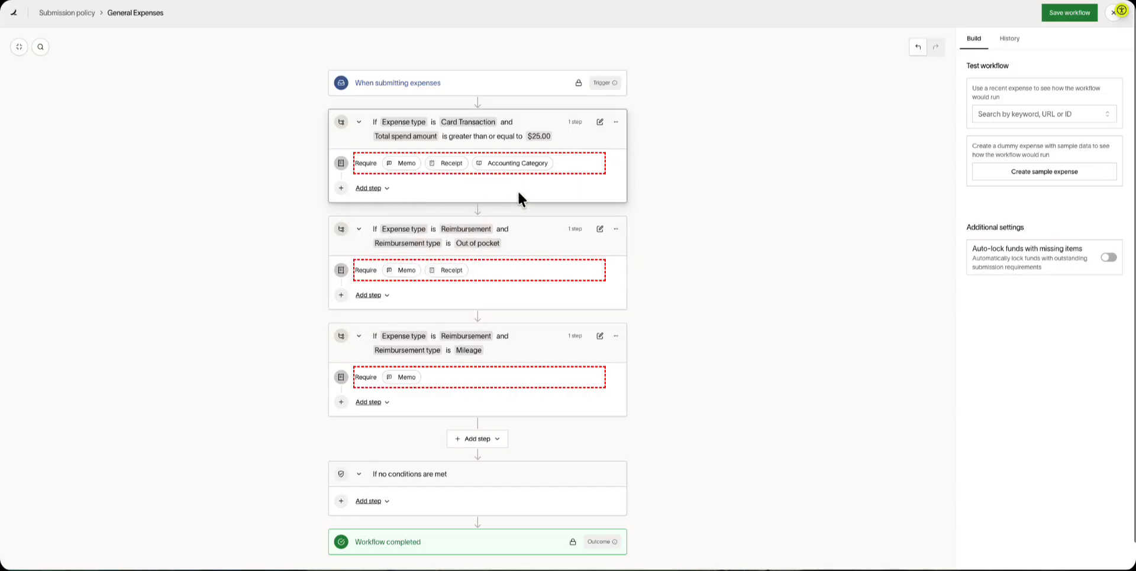
mouse_move(444, 164)
Add an Optional fields step showing Accounting Location and Accounting Project Code.
left_click(375, 189)
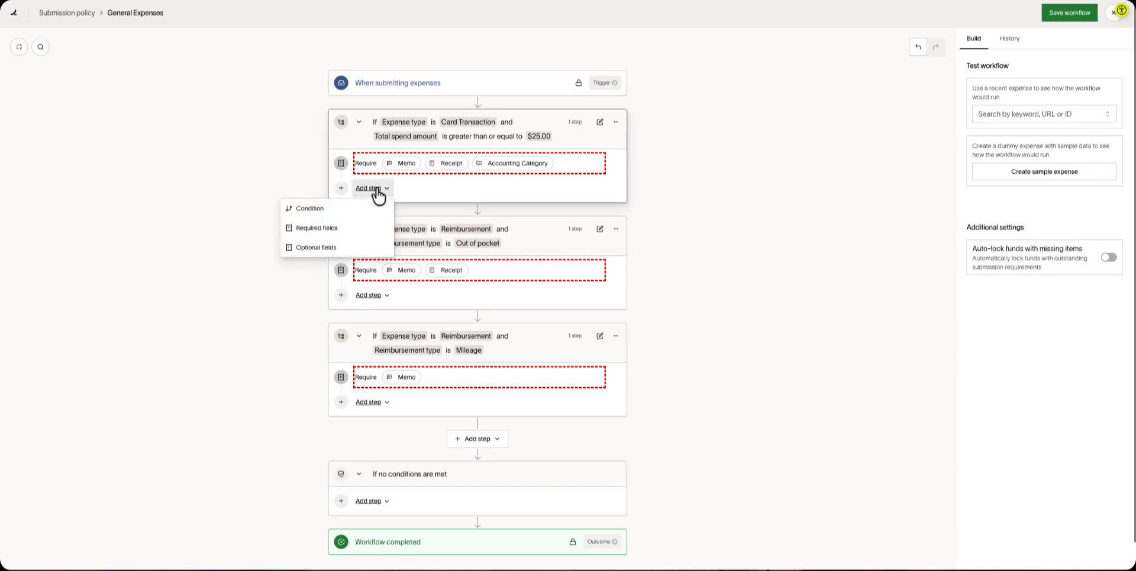
left_click(363, 249)
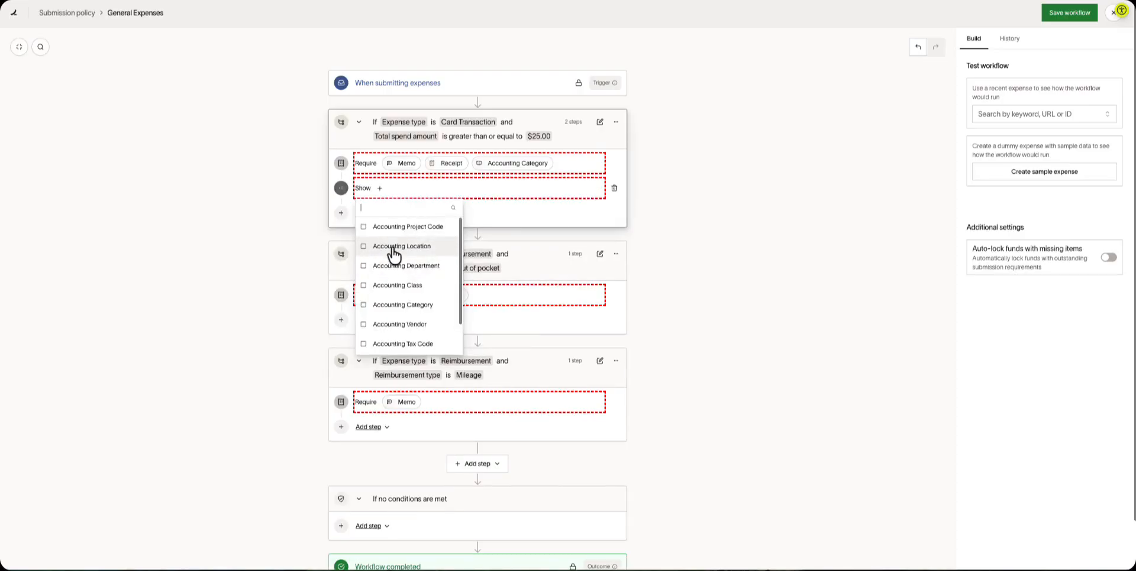
left_click(393, 251)
left_click(394, 232)
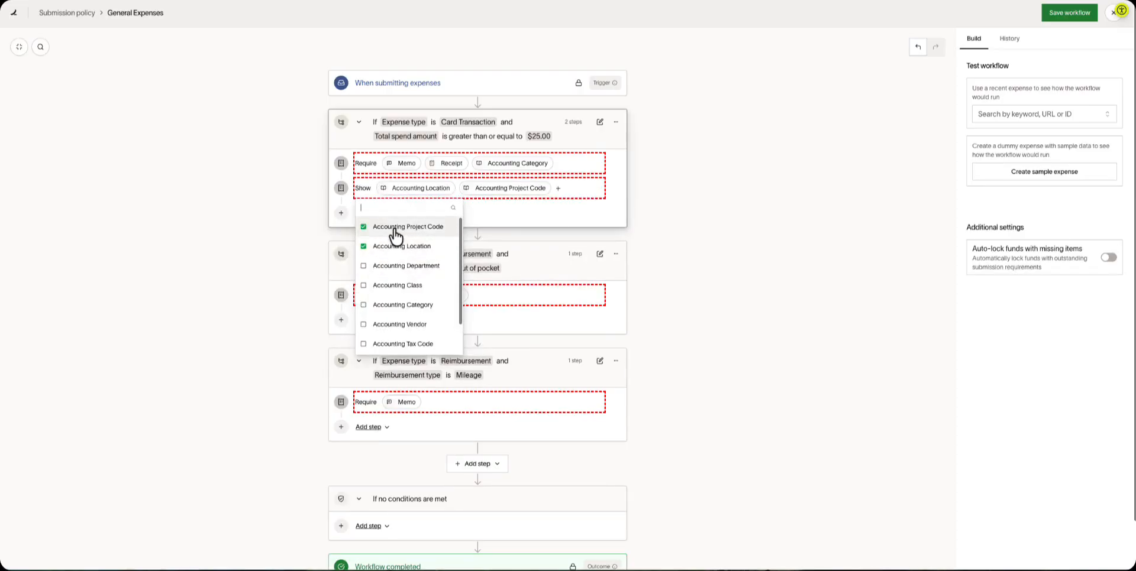
left_click(494, 210)
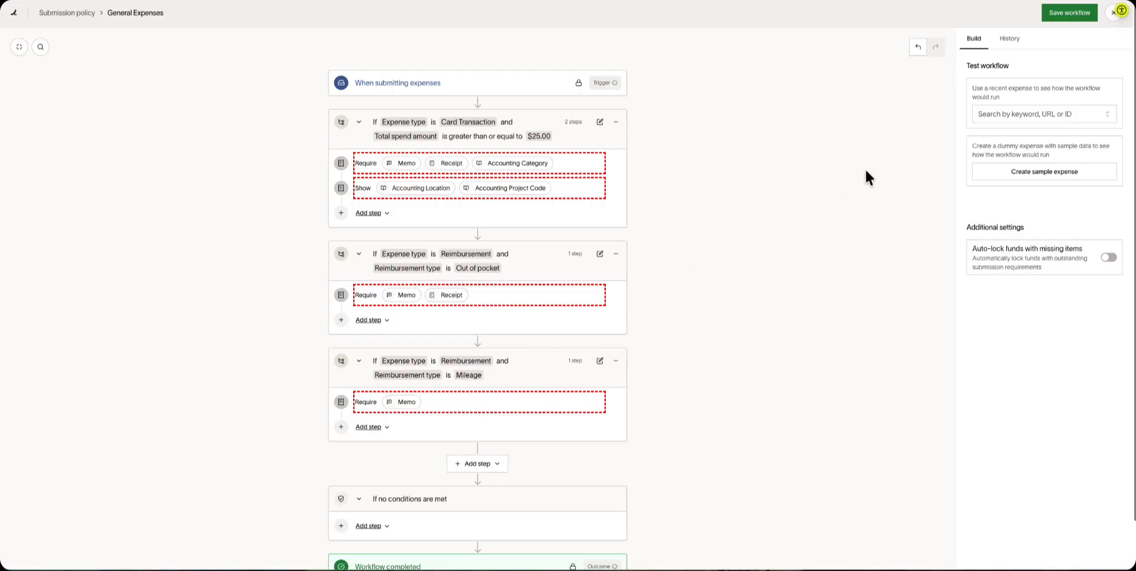
Save the General Expenses workflow, then open the Category field under Accounting fields settings.
left_click(1070, 13)
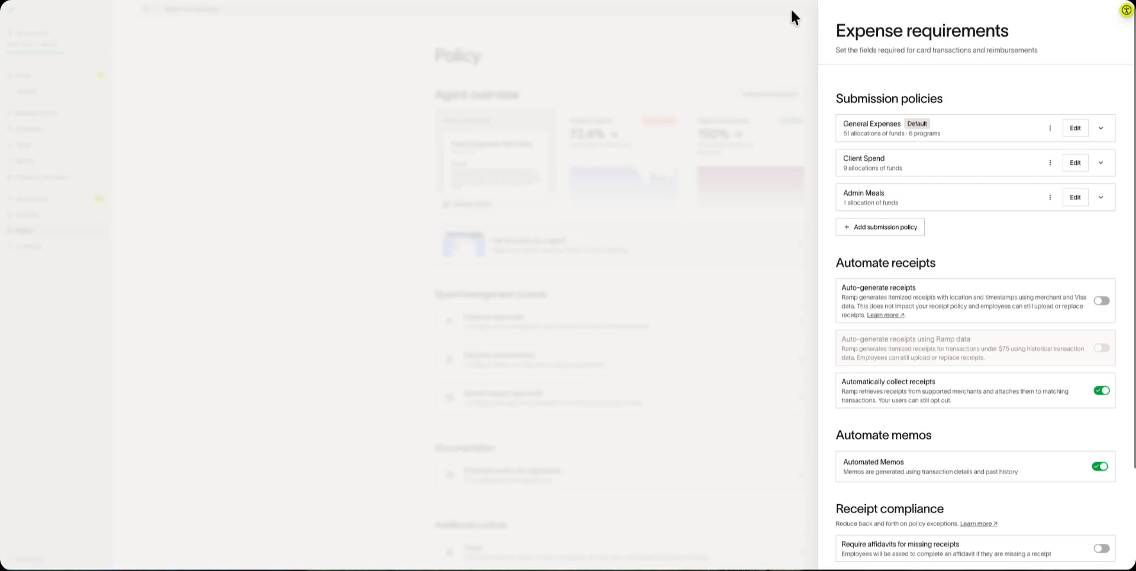
left_click(795, 52)
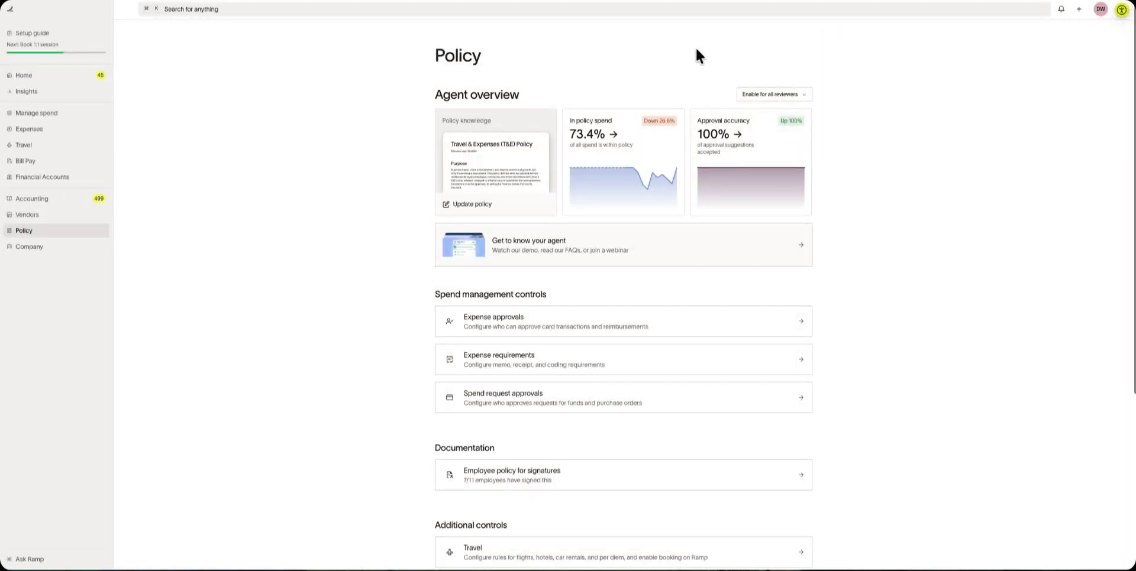
left_click(59, 201)
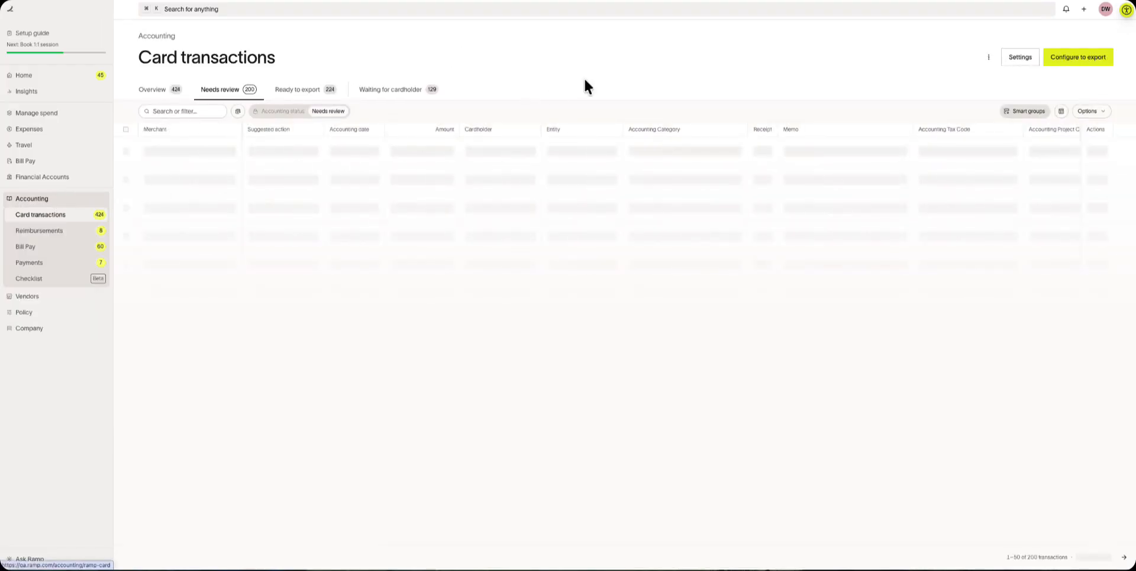
left_click(1018, 60)
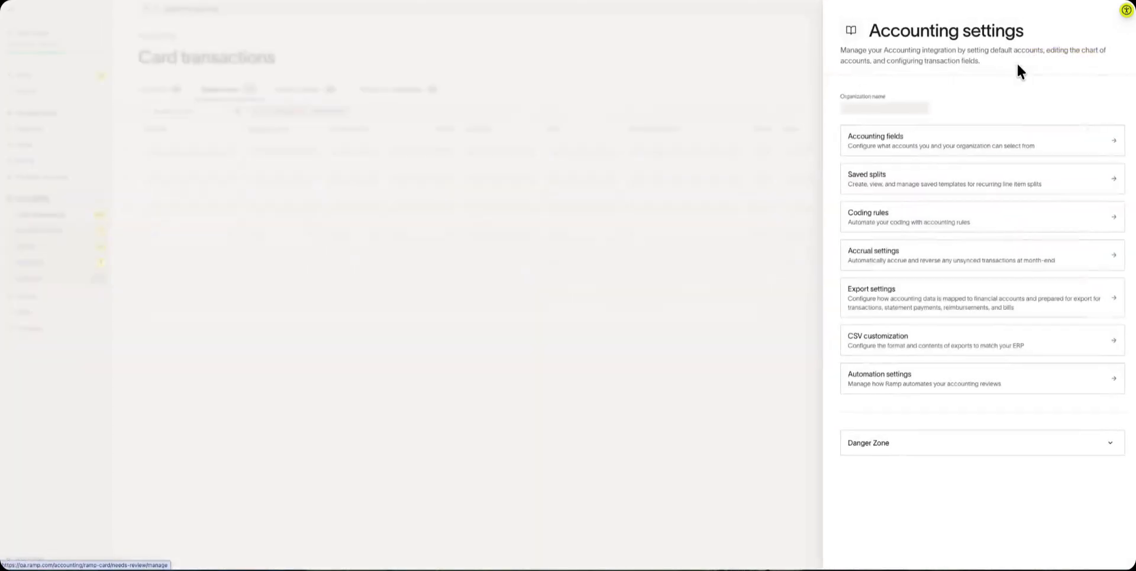
left_click(991, 141)
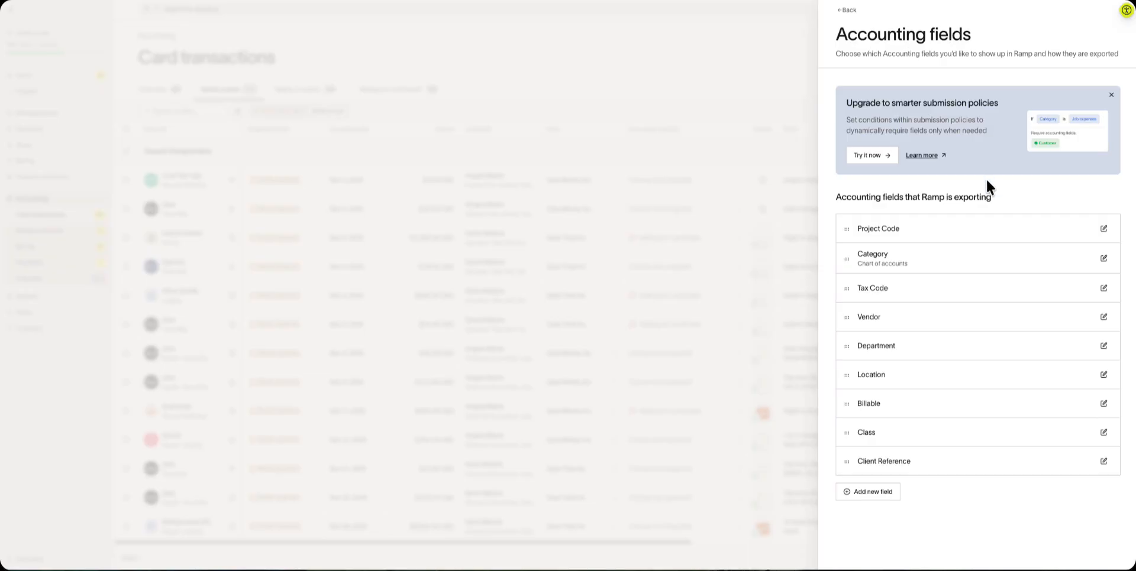
left_click(961, 260)
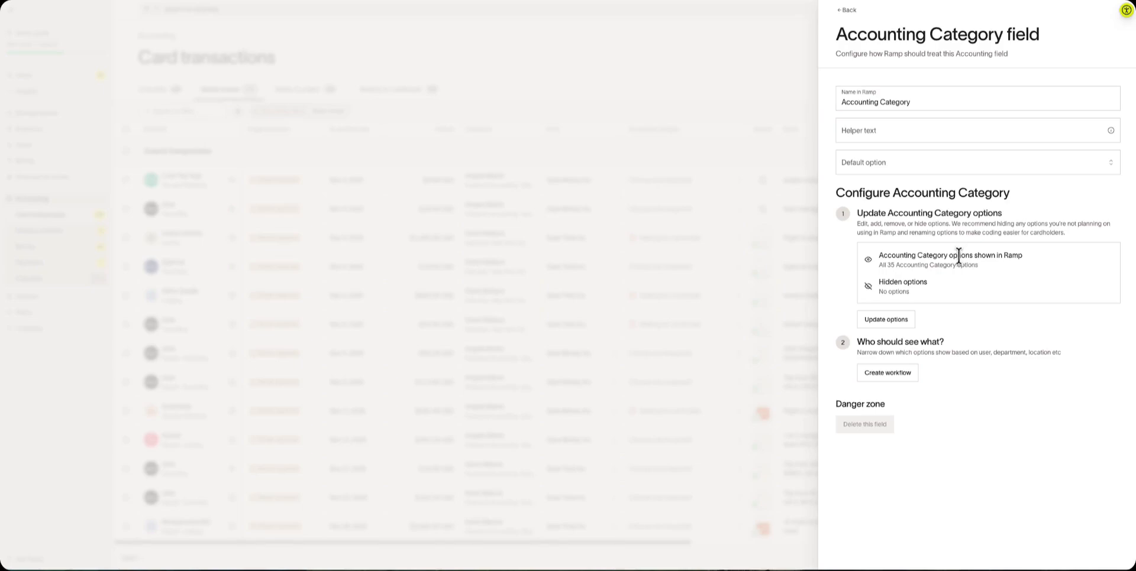
Toggle off Accounts Payable (20000) in the Category options, leaving its name unchanged.
left_click(899, 319)
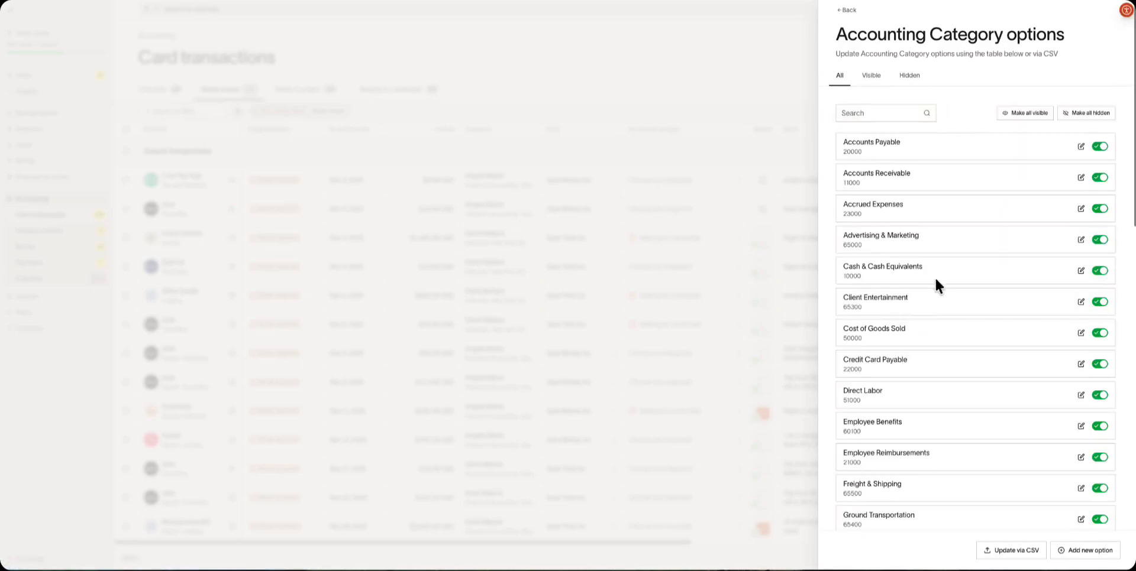
left_click(1095, 148)
left_click(1081, 147)
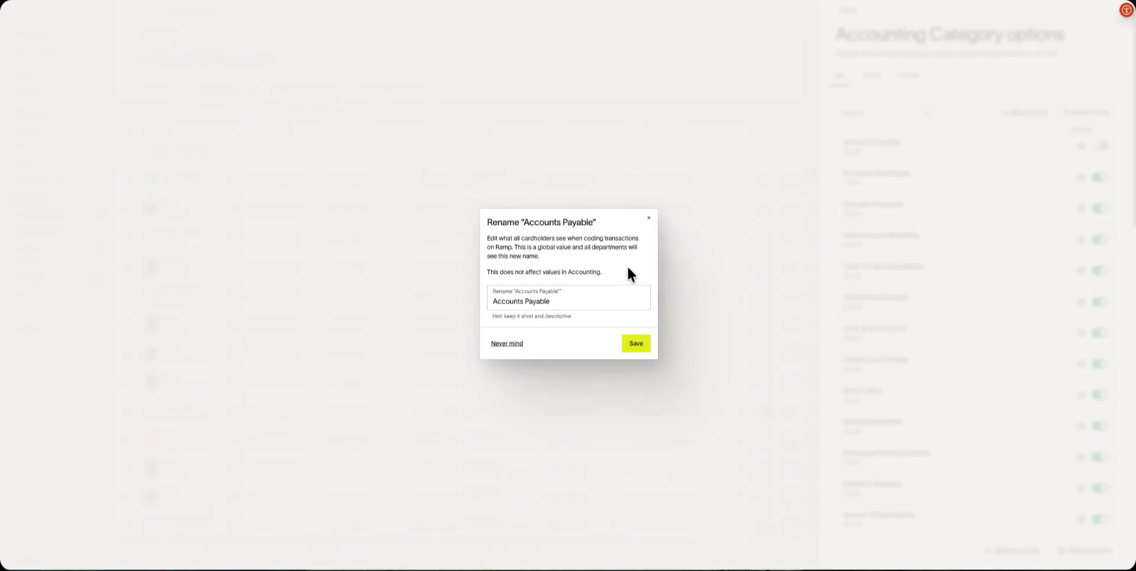
left_click(648, 218)
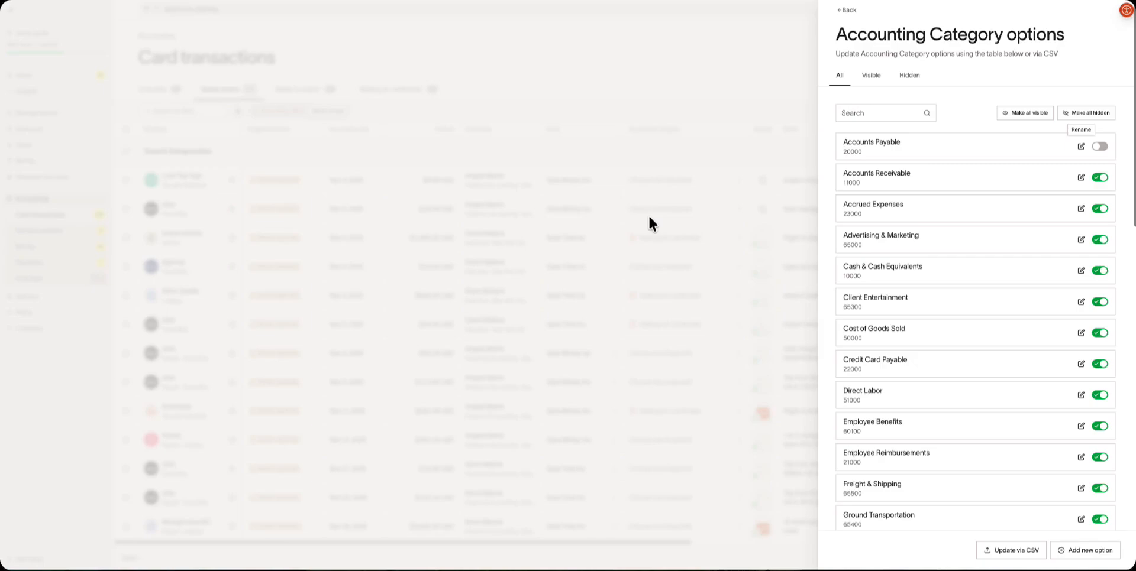
left_click(843, 9)
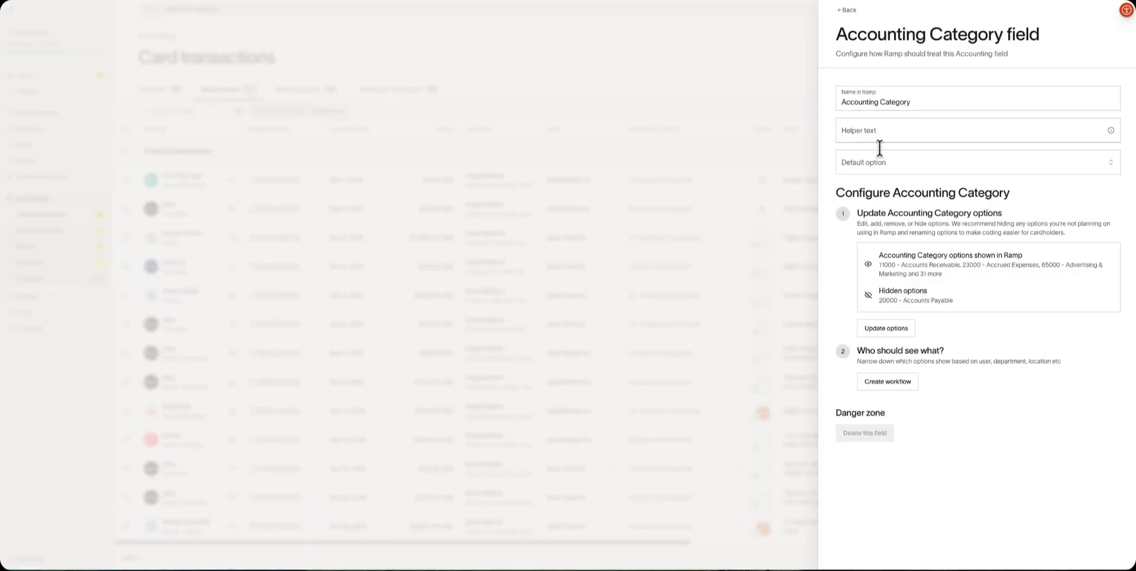
Start a category options filter workflow and insert a condition branch.
left_click(890, 383)
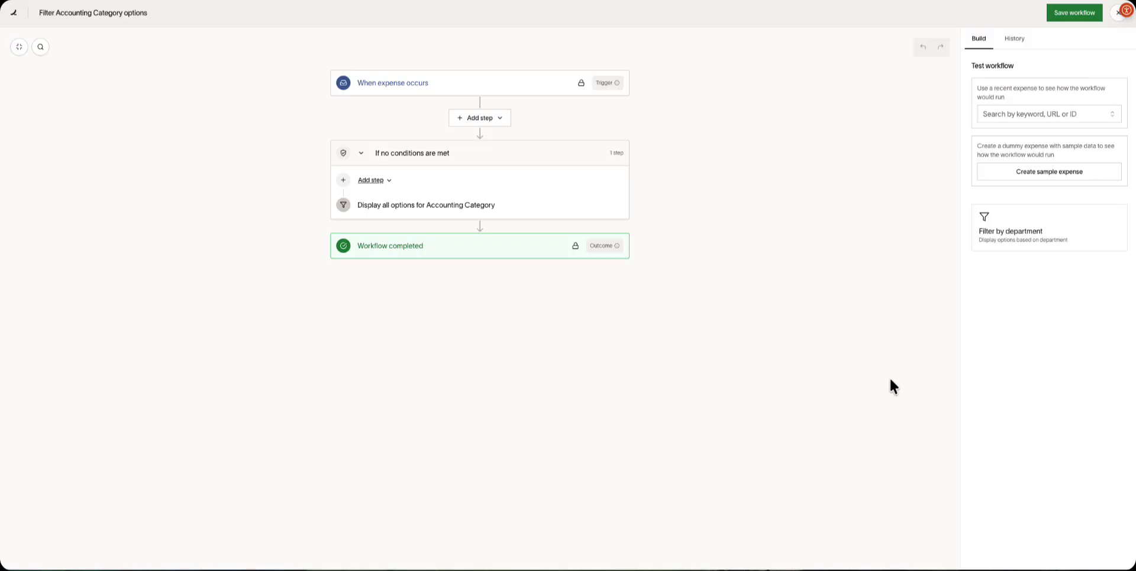
left_click(491, 124)
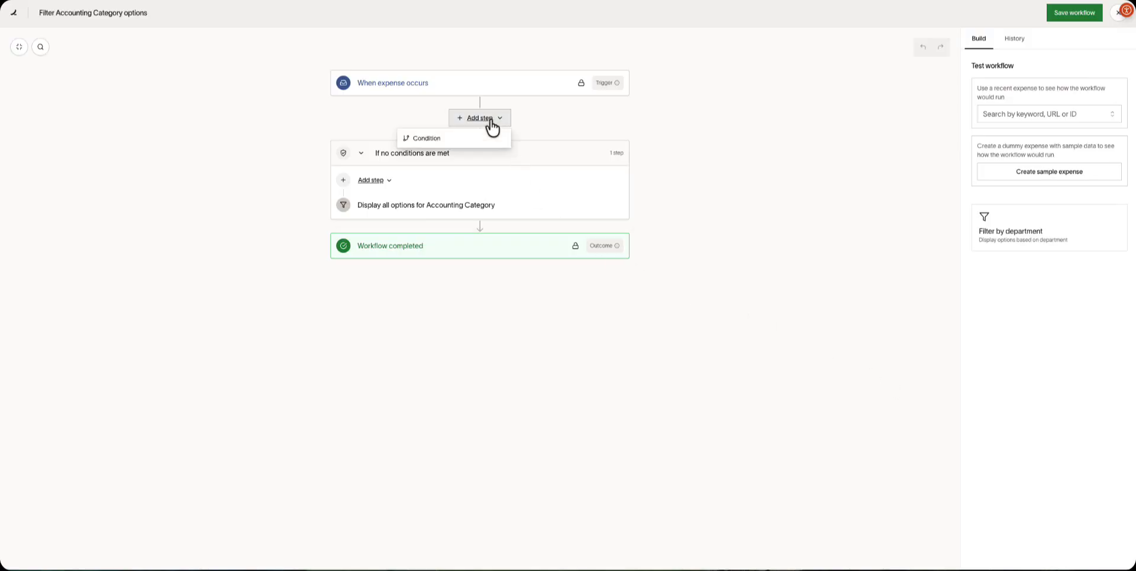
left_click(469, 141)
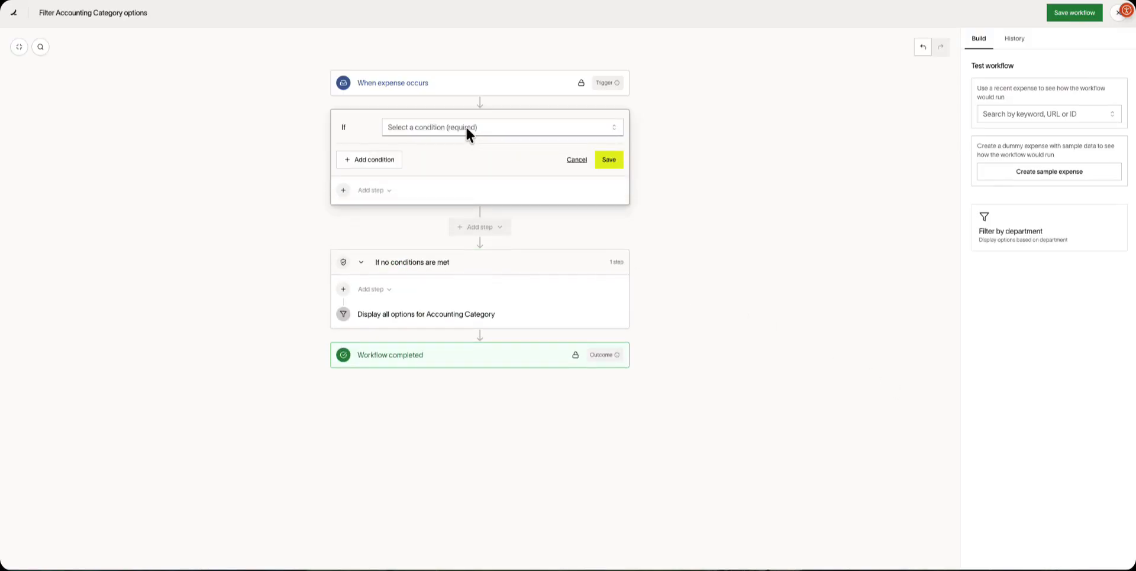
Set the condition to Ramp department is Customer Success or Engineering and save it.
left_click(467, 133)
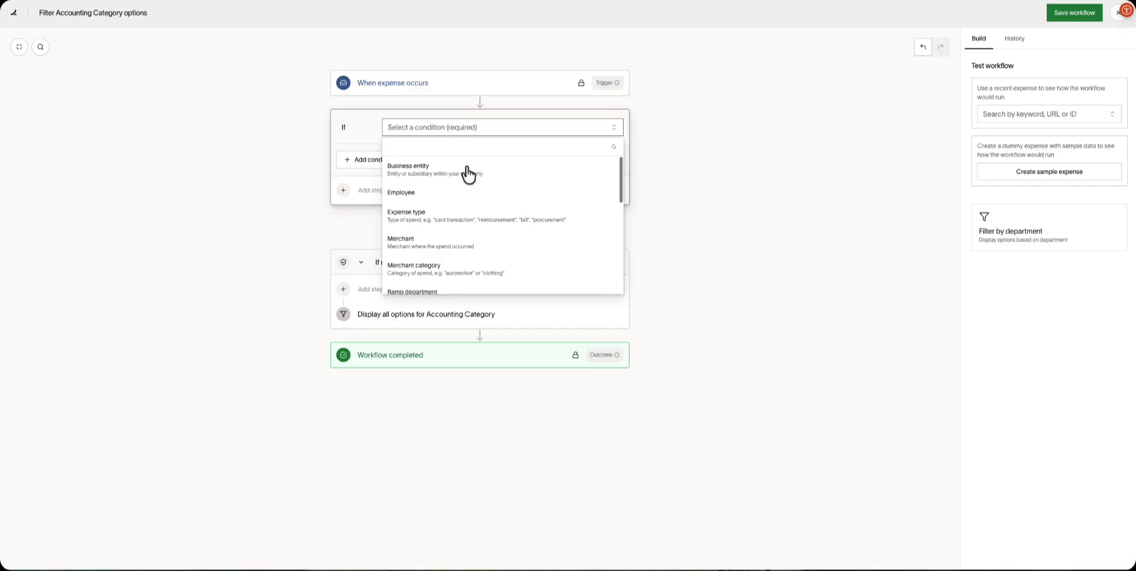
scroll(476, 259, "down", 1)
scroll(475, 258, "down", 2)
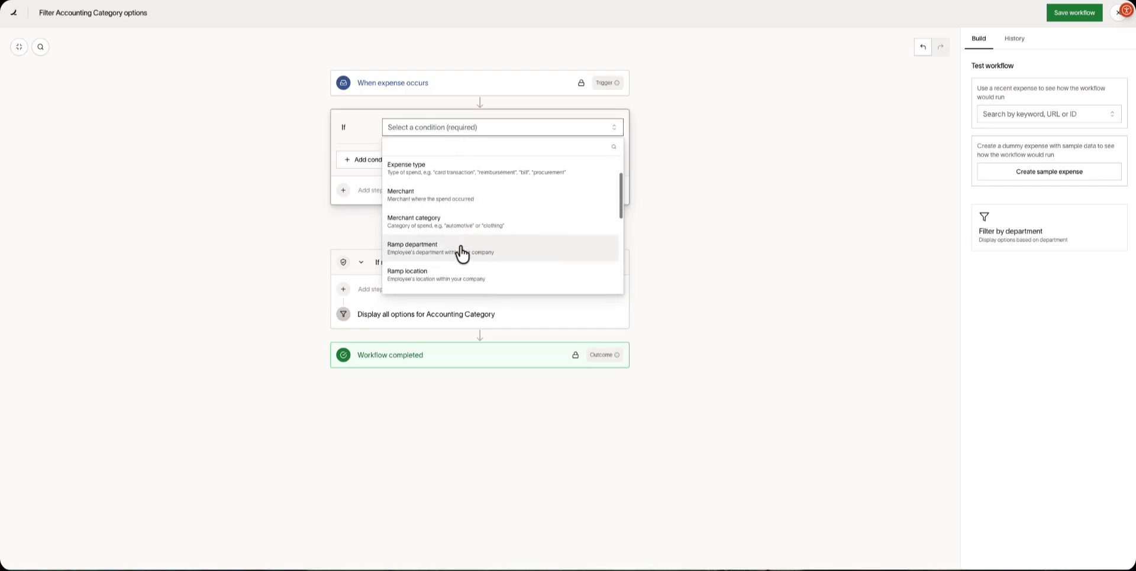
left_click(462, 253)
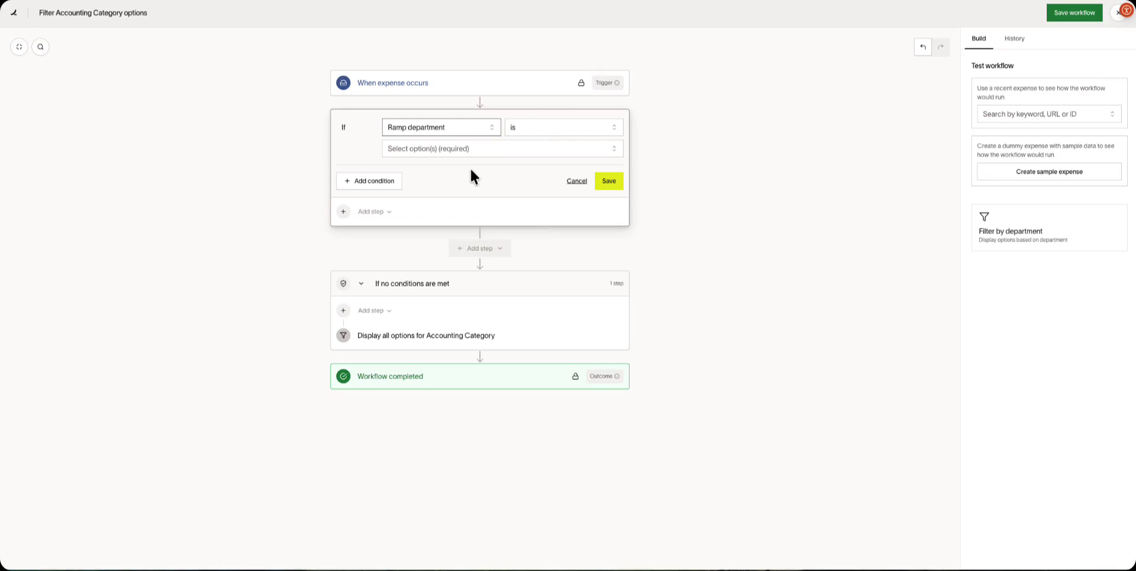
left_click(530, 130)
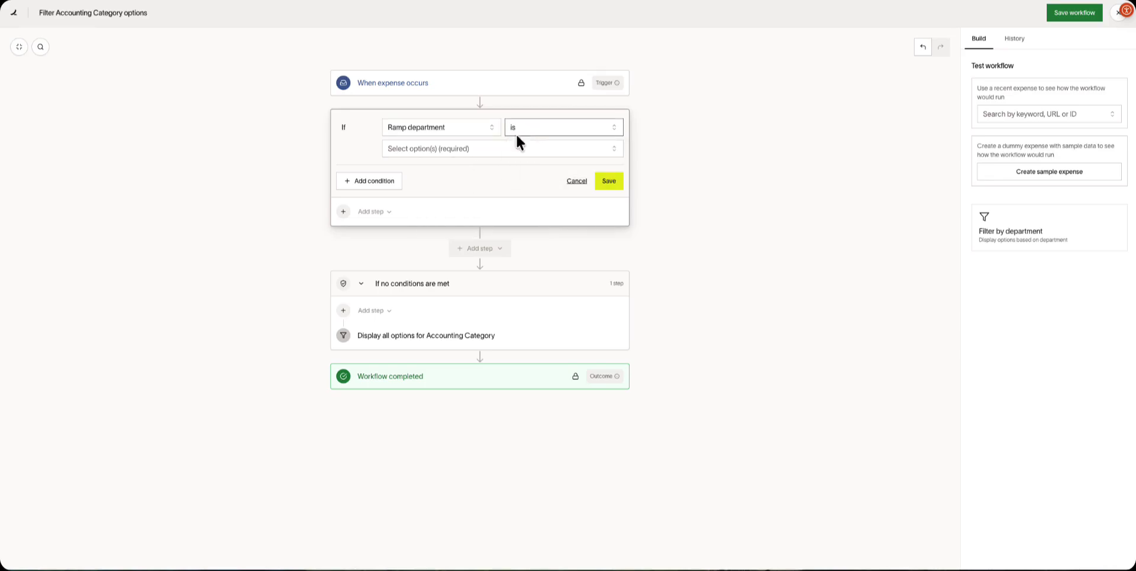
left_click(473, 149)
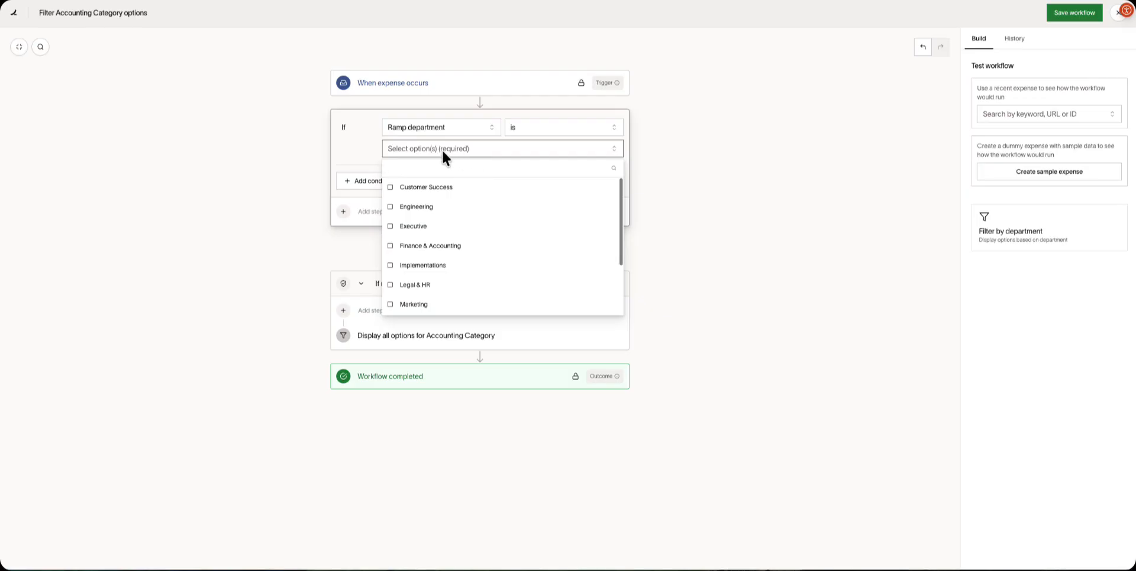
left_click(441, 149)
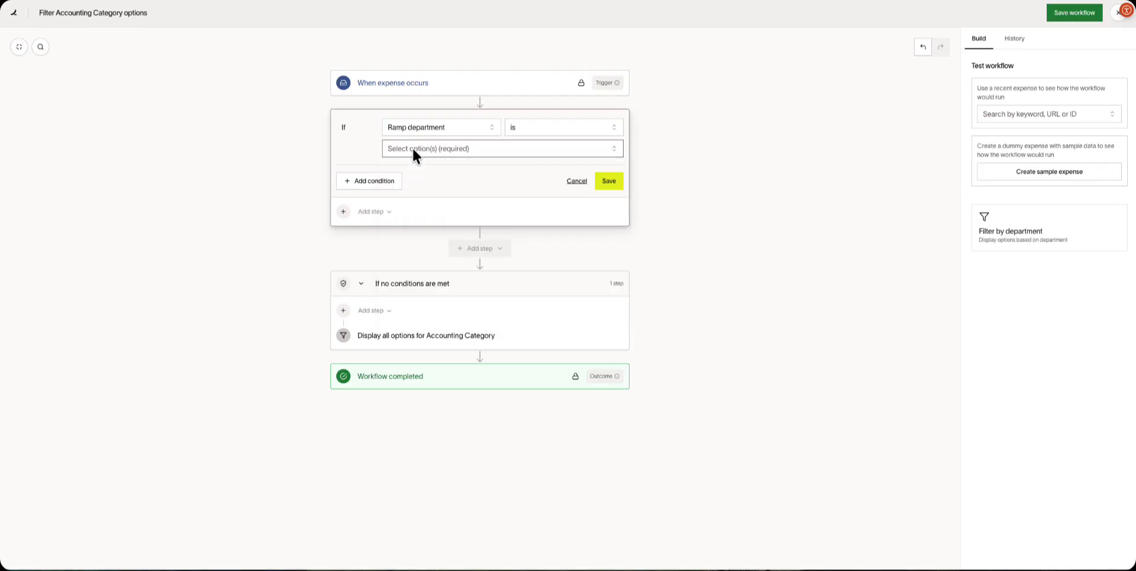
left_click(412, 150)
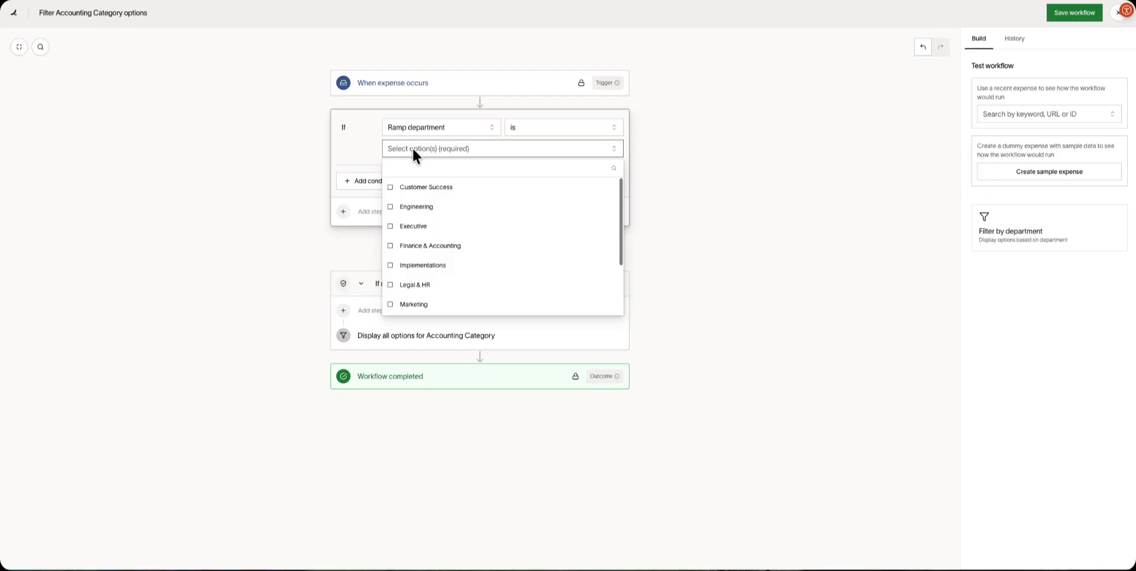
left_click(414, 188)
left_click(415, 208)
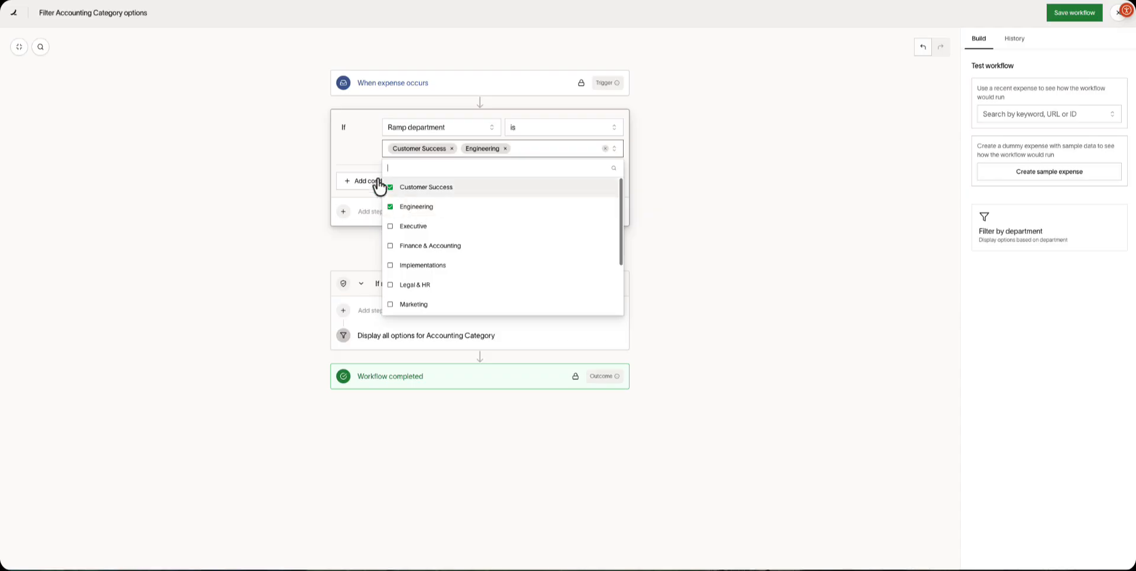
left_click(465, 155)
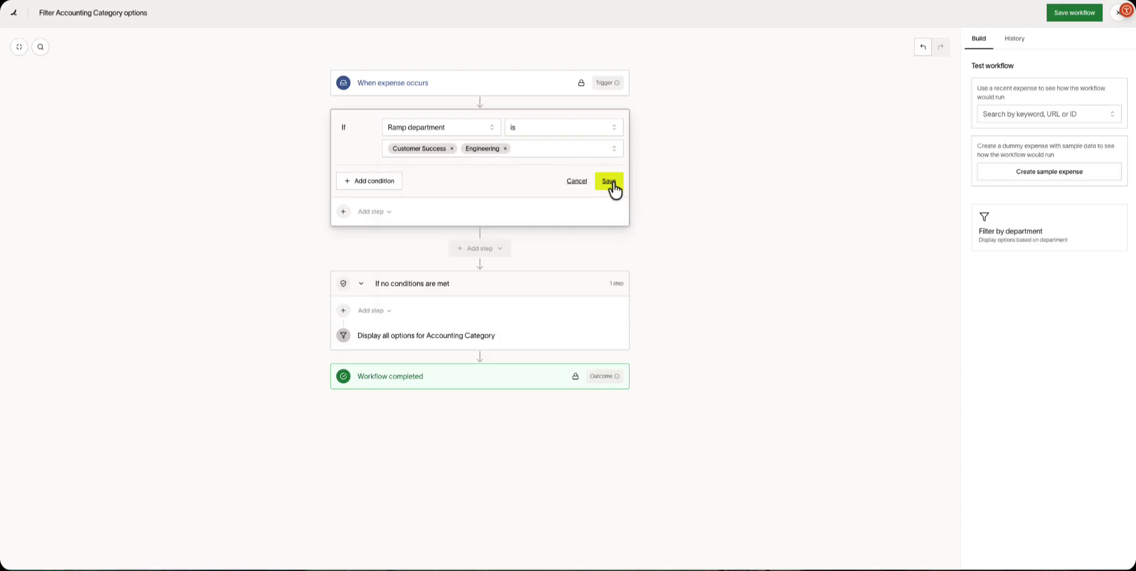
left_click(609, 182)
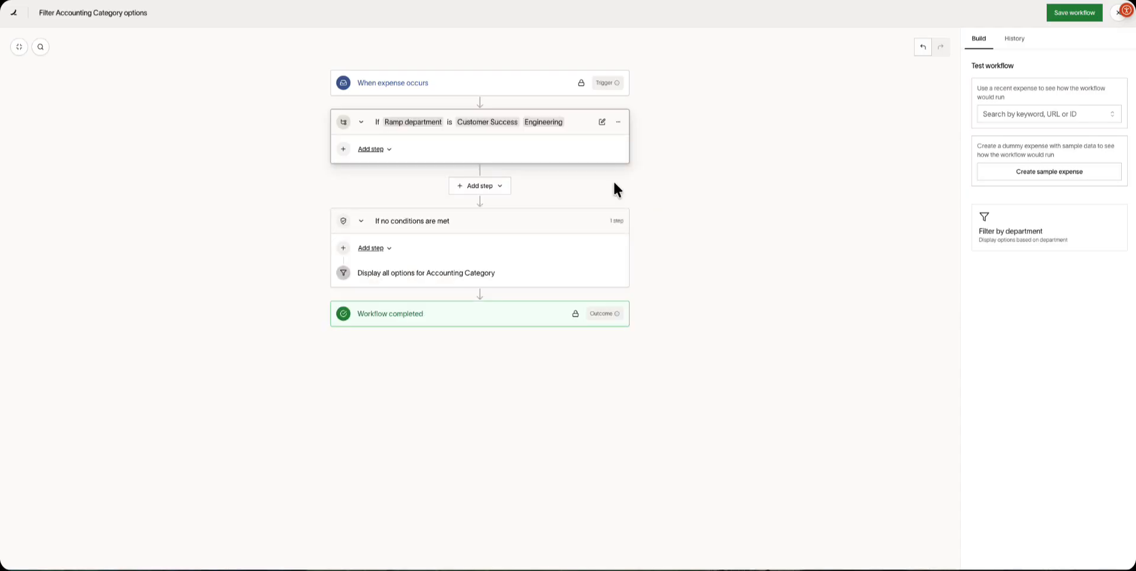
Add a Filter step to the department branch and open its category option settings.
left_click(386, 152)
left_click(367, 189)
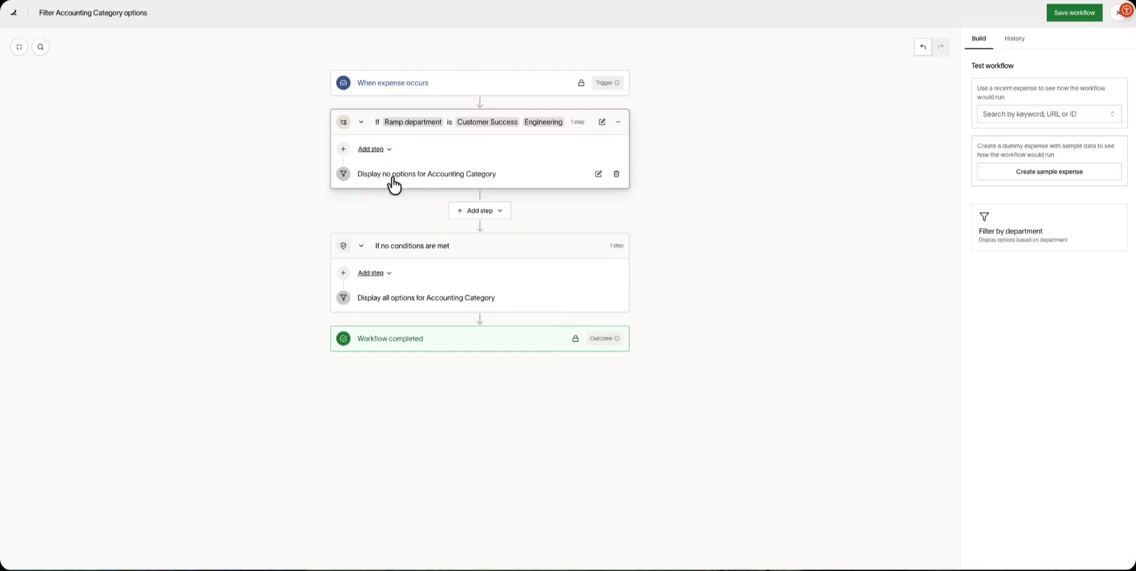
left_click(394, 183)
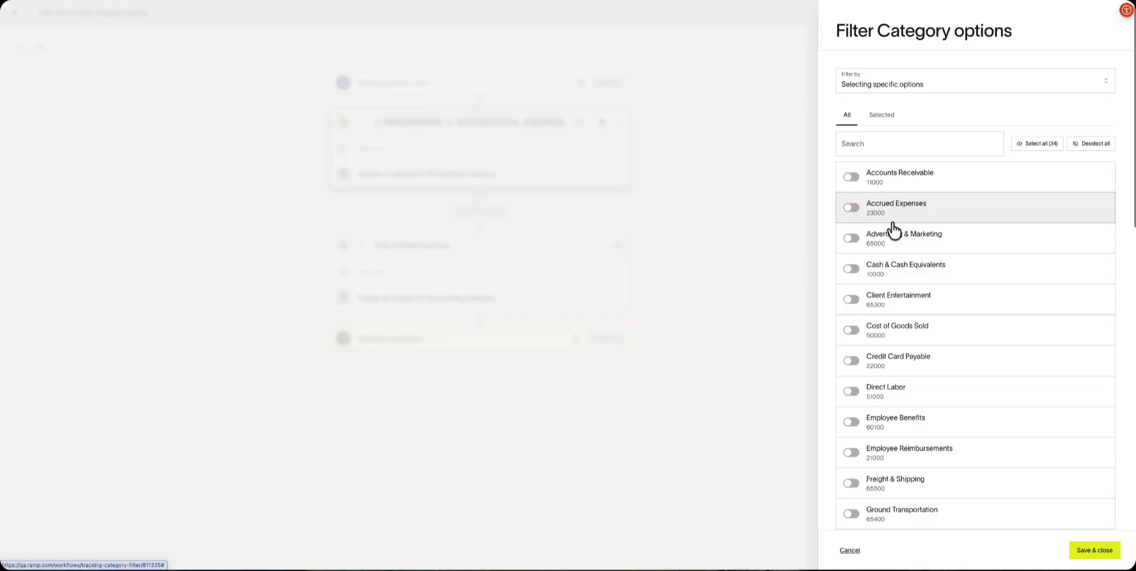
Allow only Travel - Airfare & Lodging and Meals - Employee categories, then save and close.
left_click(866, 151)
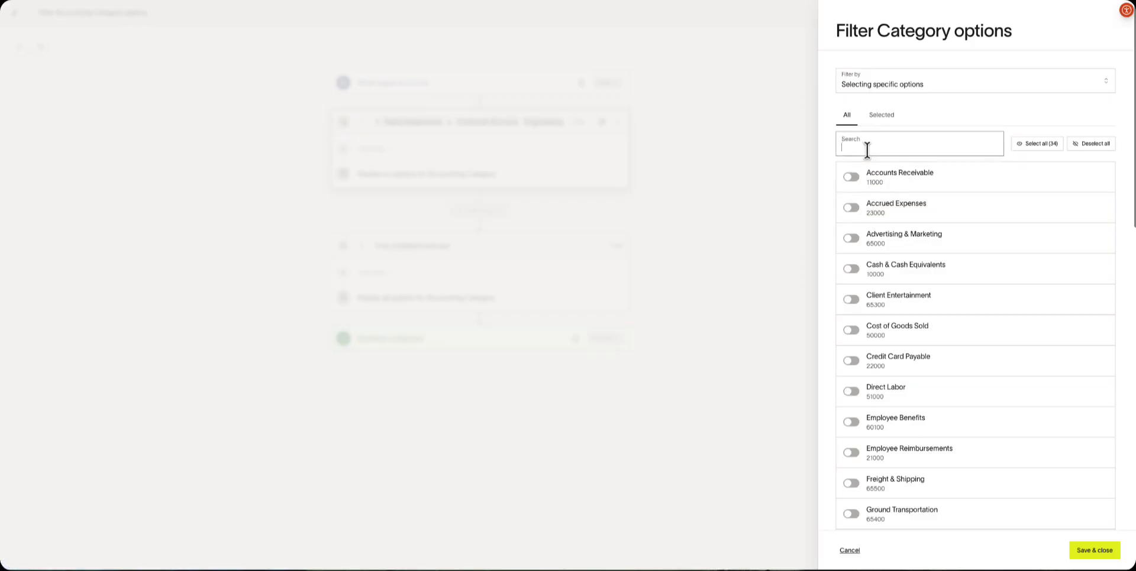
type("travel")
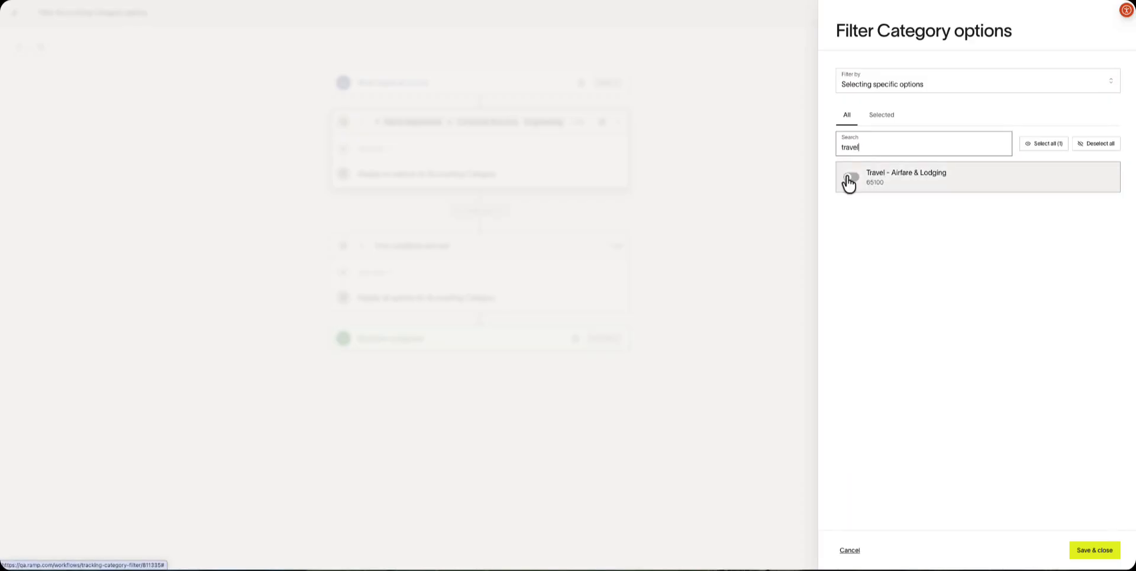
left_click(850, 178)
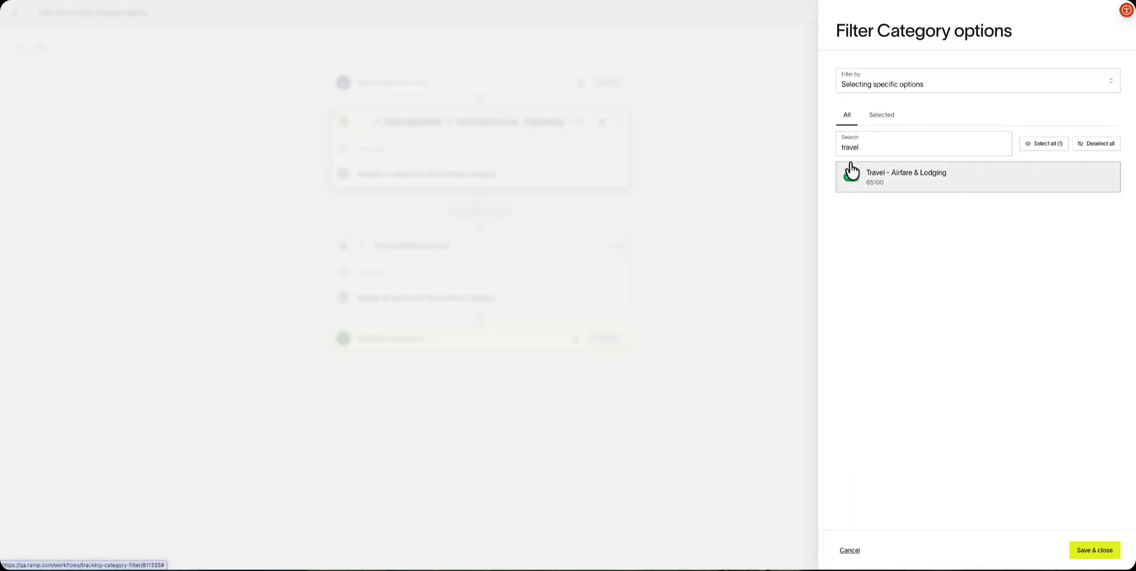
double_click(853, 148)
type("meal")
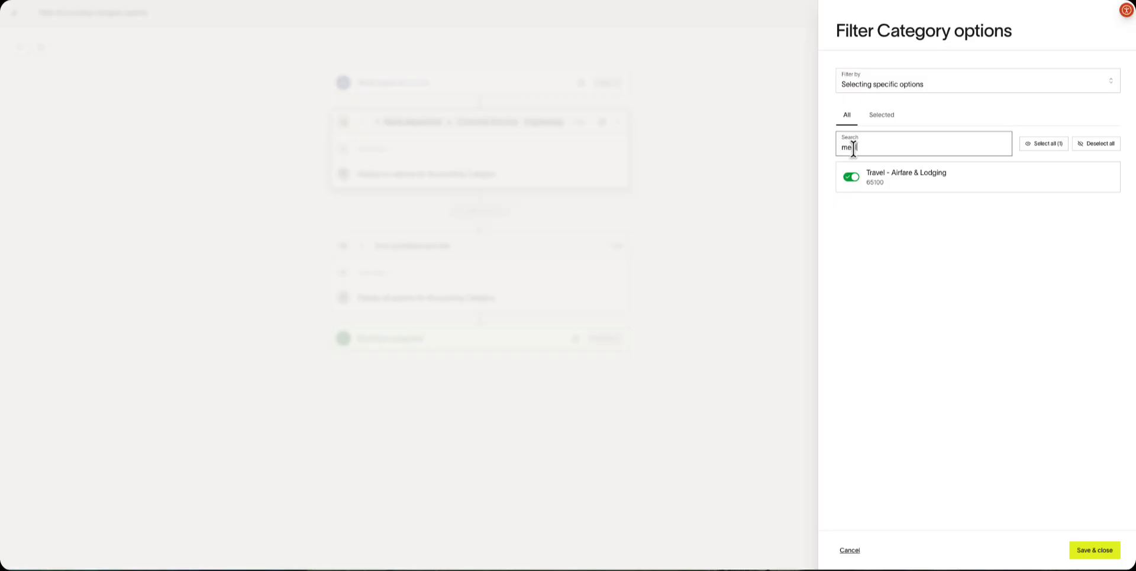
type("s")
left_click(850, 177)
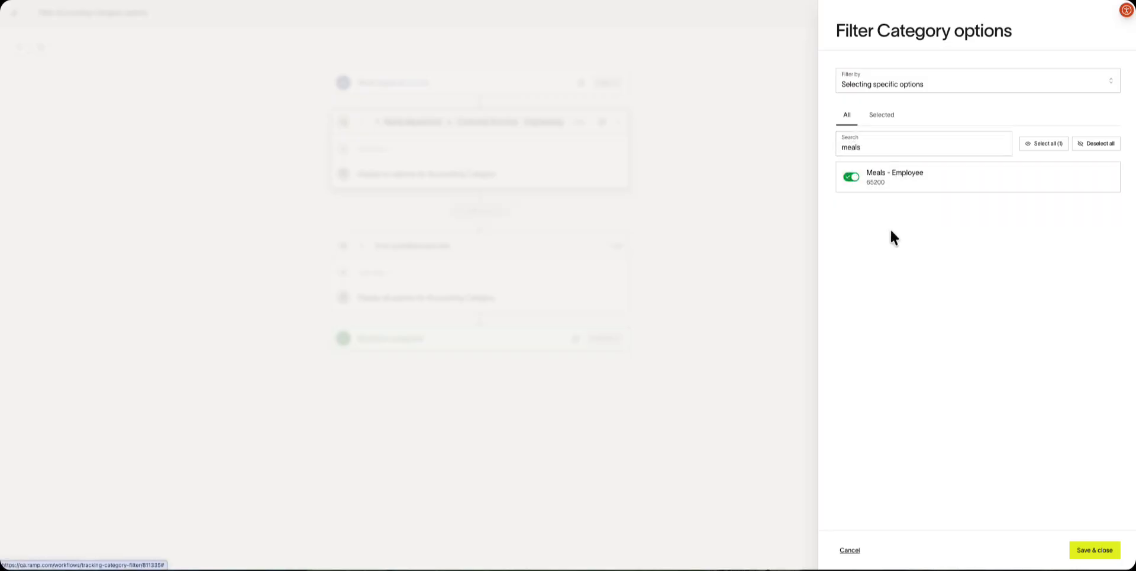
left_click(1104, 554)
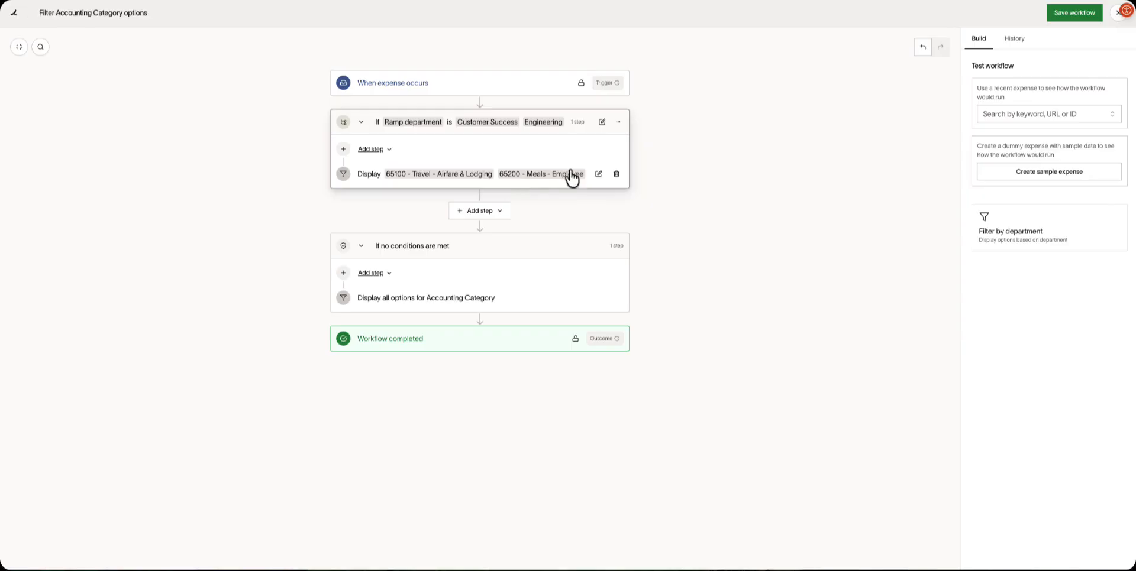
Save the department-based category filter workflow.
left_click(1059, 17)
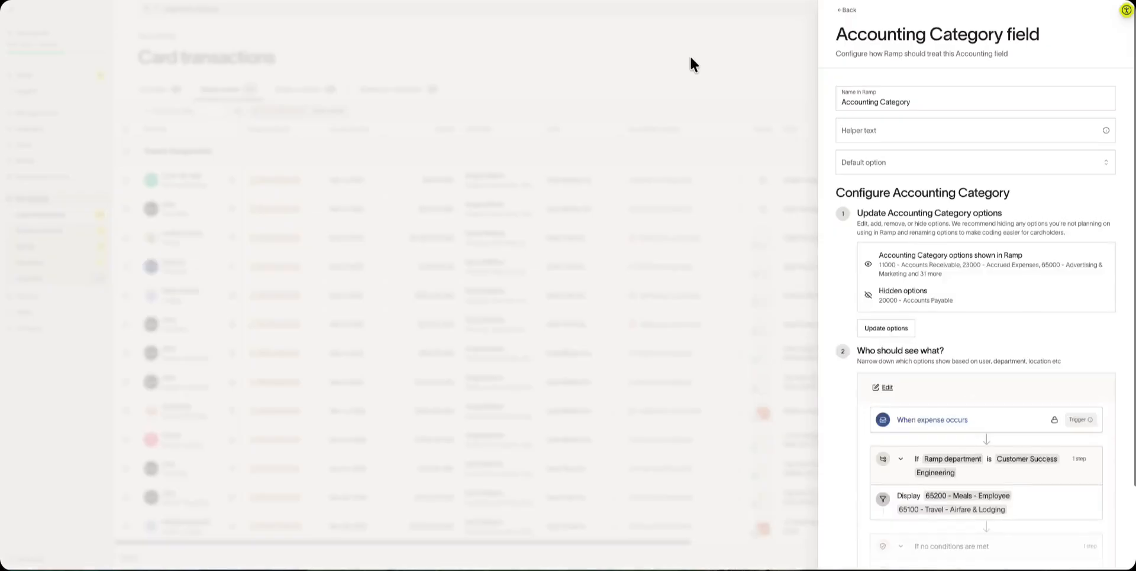